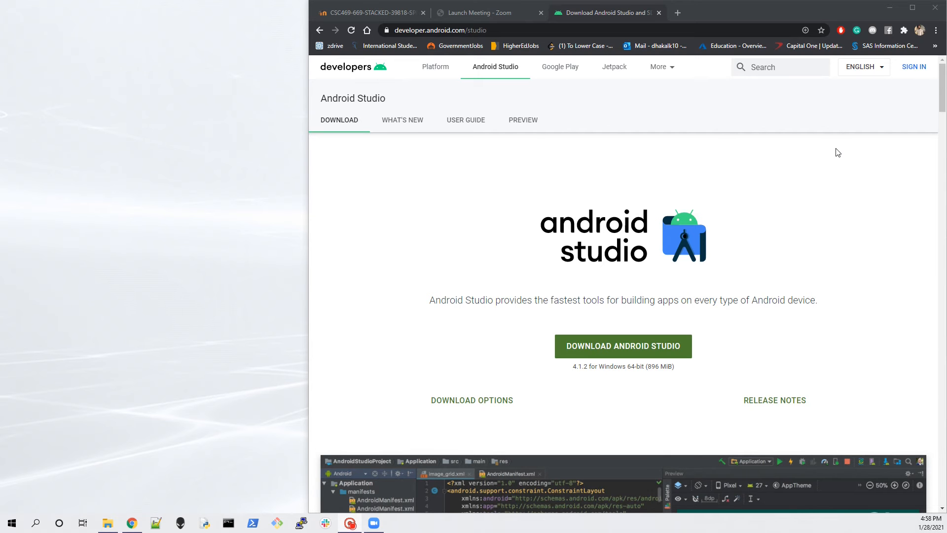
- Examine the Android Studio download page, including its web address, the offered version number and the feature sections
{"action": "left_click", "coordinate": [506, 30]}
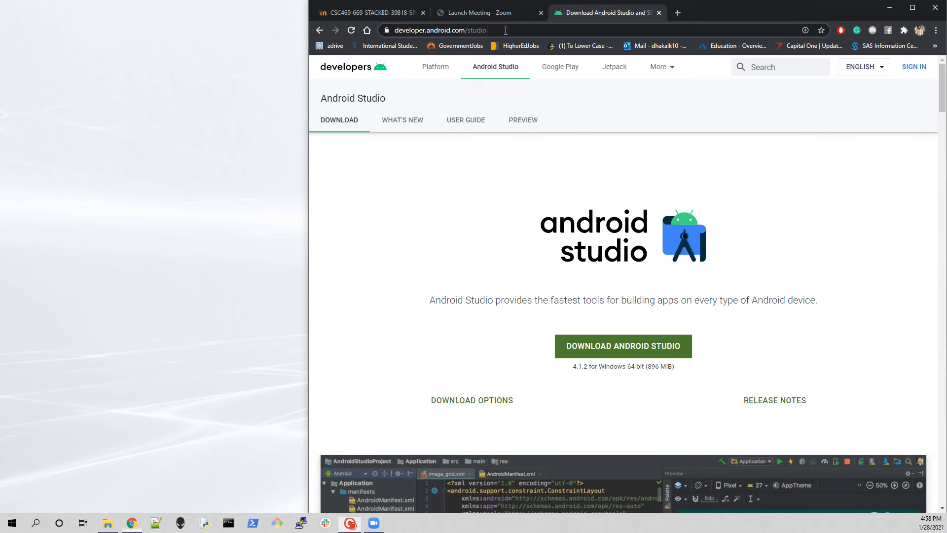
{"action": "left_click_drag", "start_coordinate": [505, 30], "coordinate": [391, 30]}
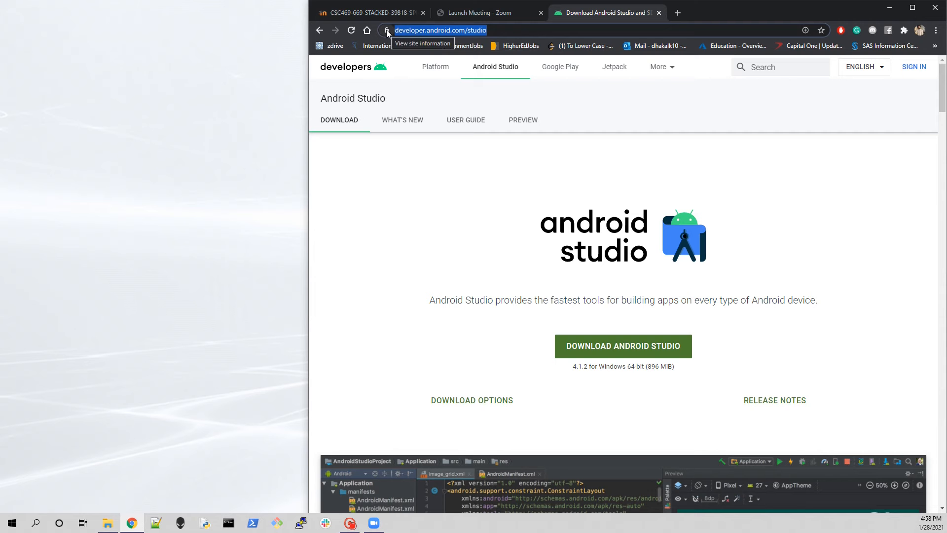
{"action": "left_click", "coordinate": [506, 29]}
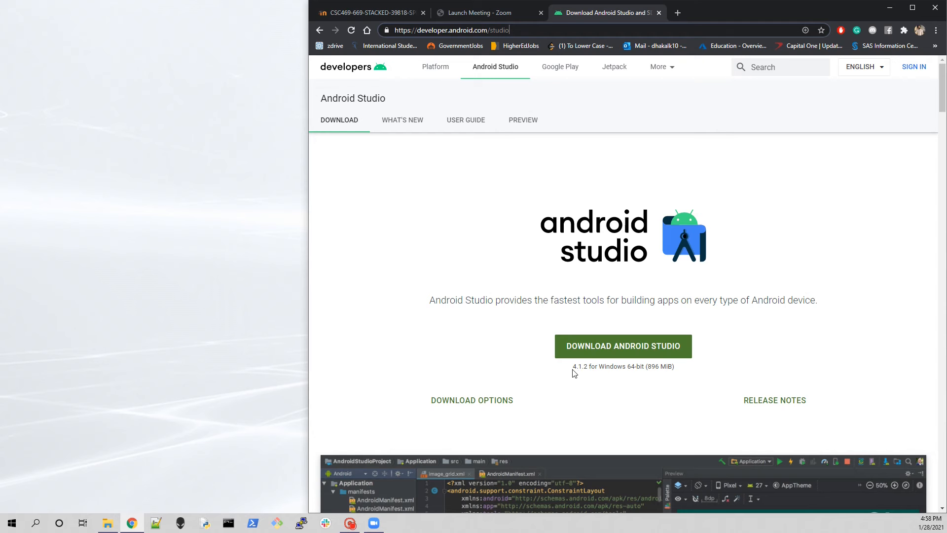
{"action": "left_click_drag", "start_coordinate": [573, 369], "coordinate": [593, 374]}
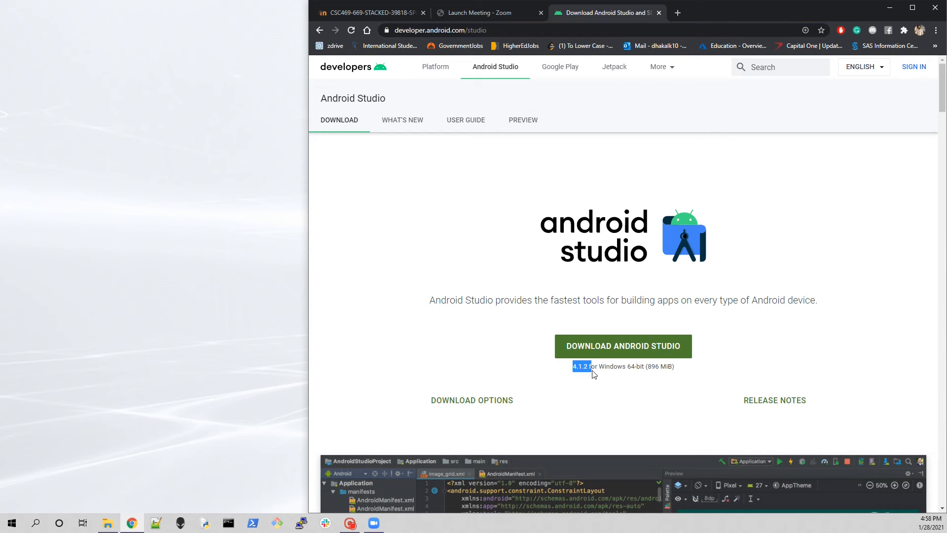
{"action": "left_click", "coordinate": [702, 370]}
{"action": "scroll", "coordinate": [702, 371], "scroll_direction": "down", "scroll_amount": 10}
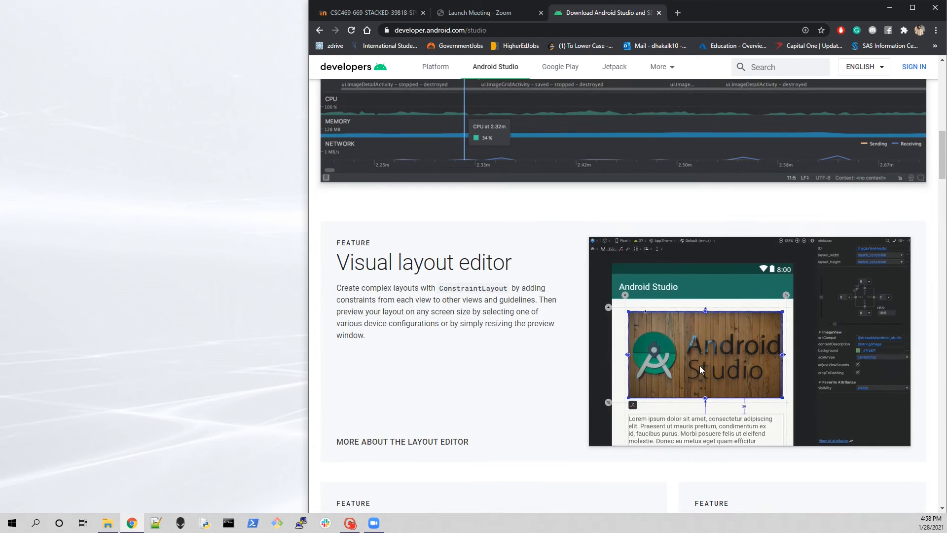
{"action": "scroll", "coordinate": [699, 365], "scroll_direction": "down", "scroll_amount": 8}
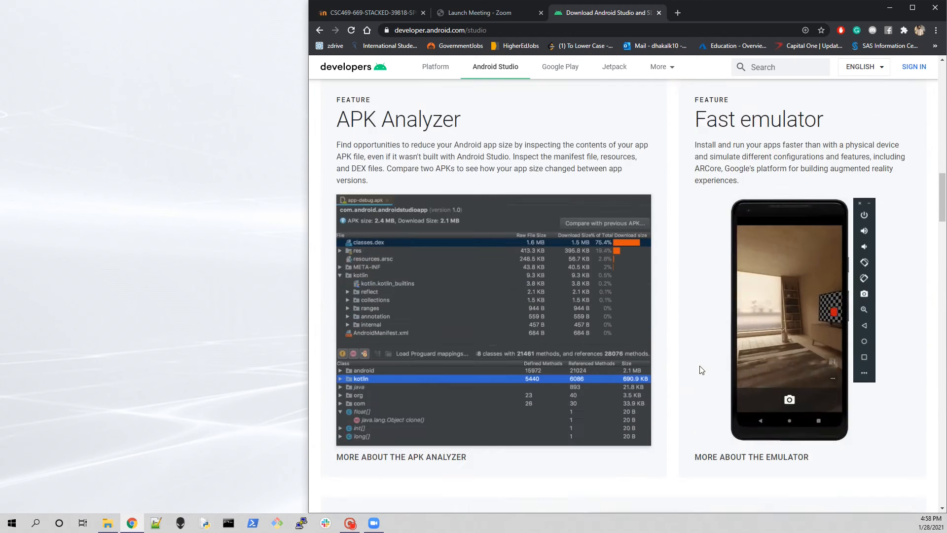
{"action": "scroll", "coordinate": [699, 365], "scroll_direction": "up", "scroll_amount": 16}
{"action": "scroll", "coordinate": [699, 365], "scroll_direction": "up", "scroll_amount": 5}
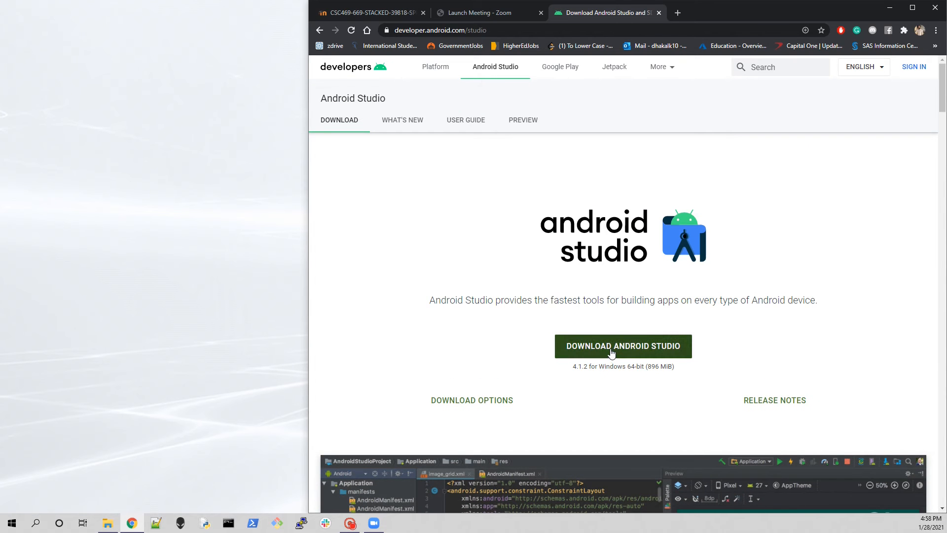
- Accept the terms and conditions, download Android Studio for Windows, and dismiss the badge notice
{"action": "left_click", "coordinate": [647, 351]}
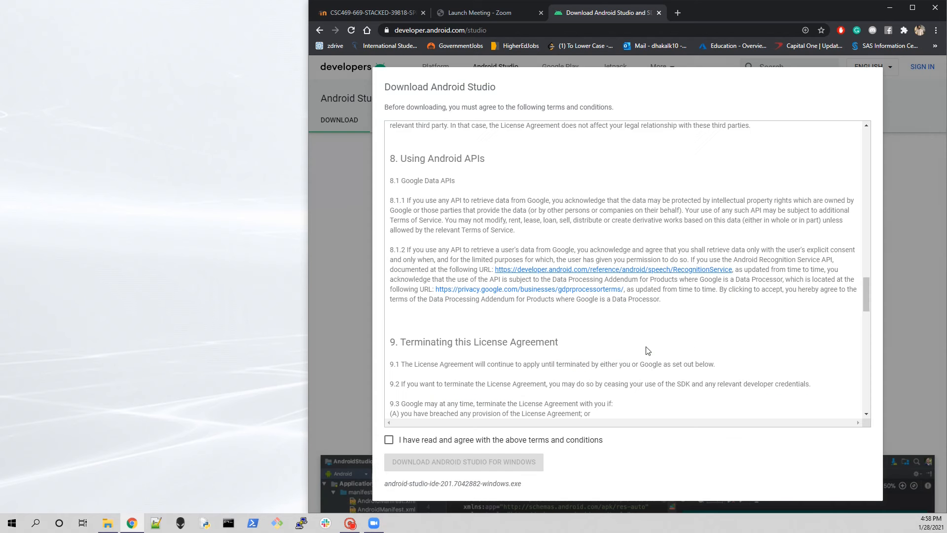
{"action": "left_click", "coordinate": [389, 440]}
{"action": "scroll", "coordinate": [626, 271], "scroll_direction": "down", "scroll_amount": 10}
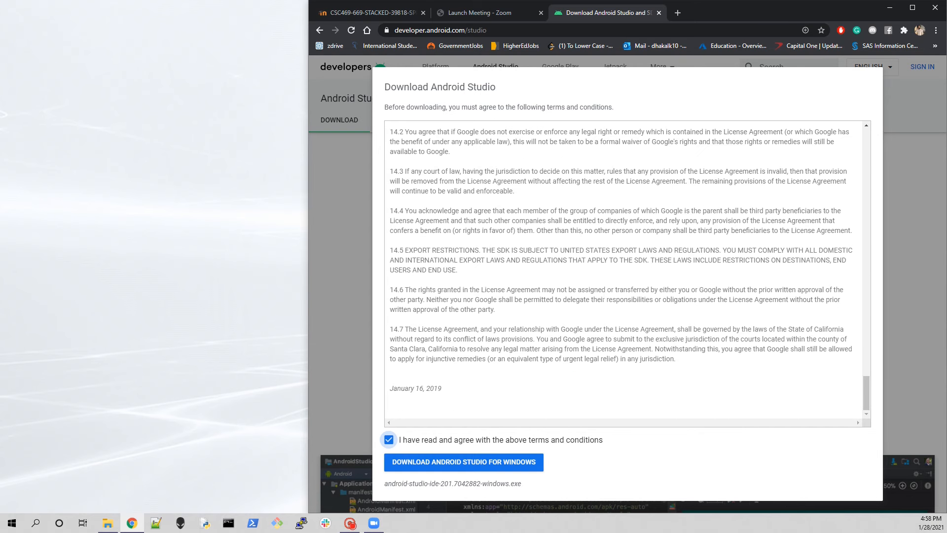
{"action": "left_click", "coordinate": [437, 467]}
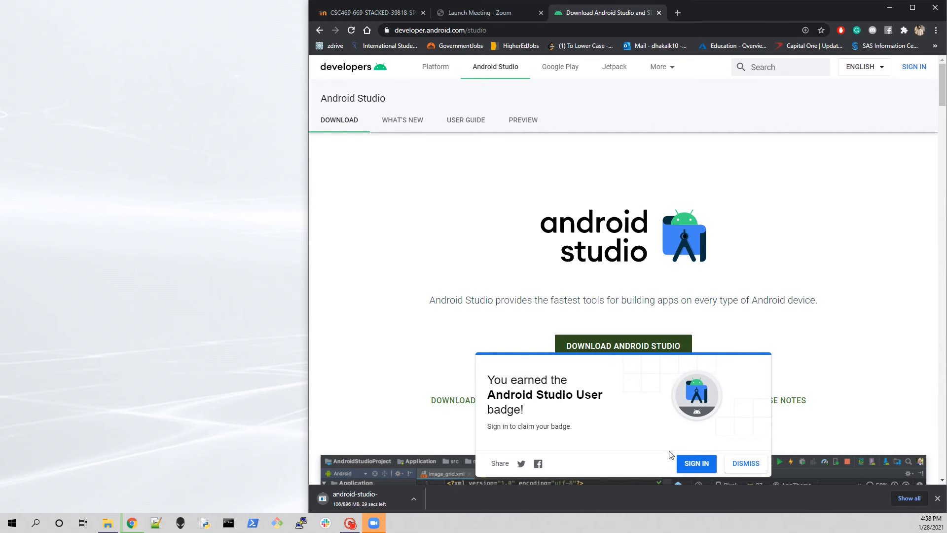
{"action": "left_click", "coordinate": [752, 468]}
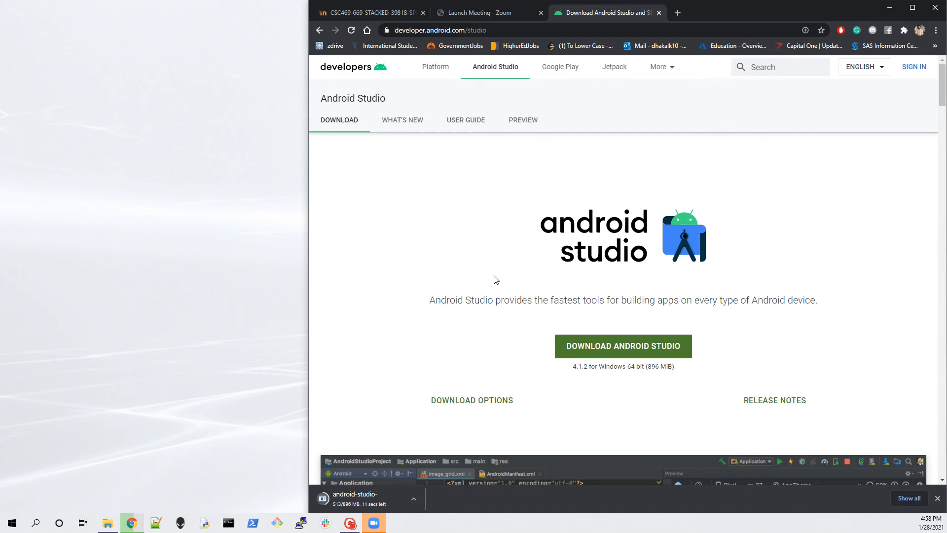
- Run the downloaded Android Studio installer and continue past its welcome page
{"action": "left_click", "coordinate": [344, 497]}
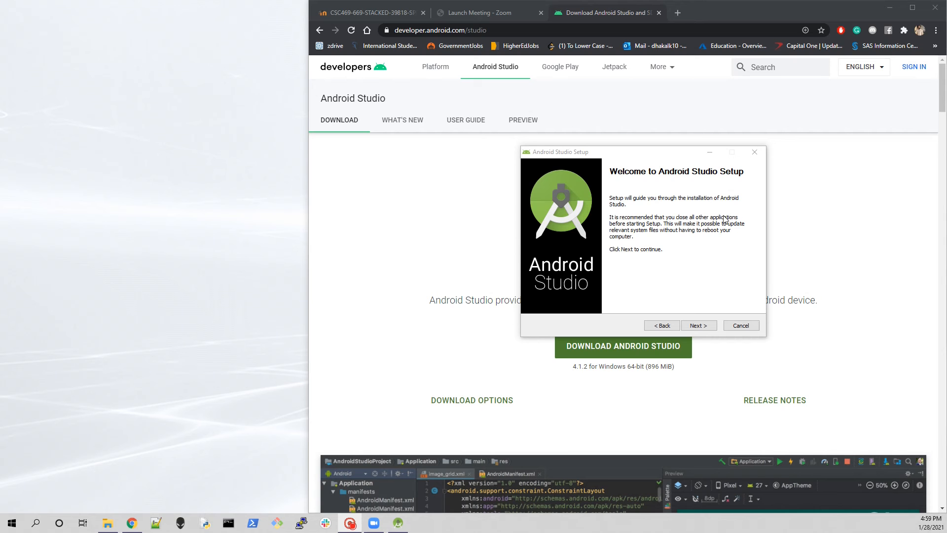
{"action": "left_click_drag", "start_coordinate": [667, 152], "coordinate": [618, 148]}
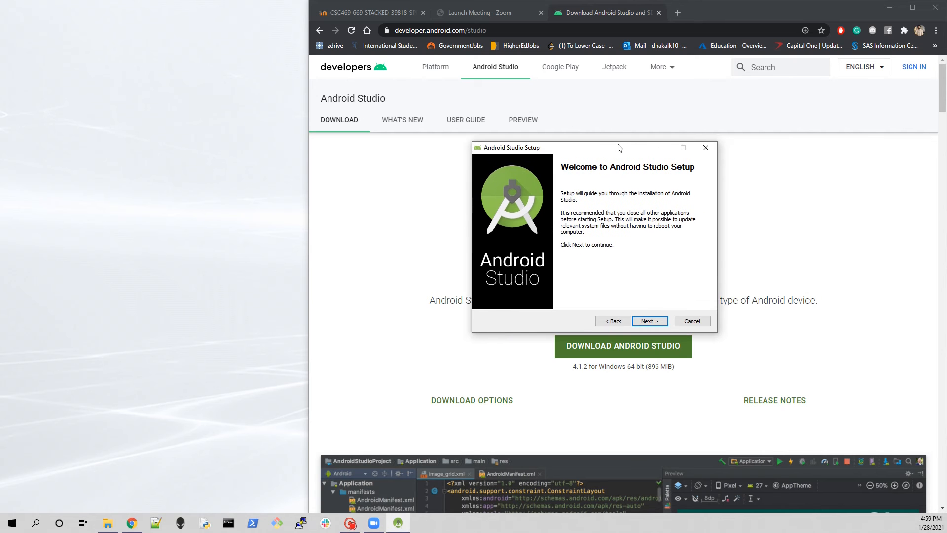
{"action": "left_click", "coordinate": [650, 321]}
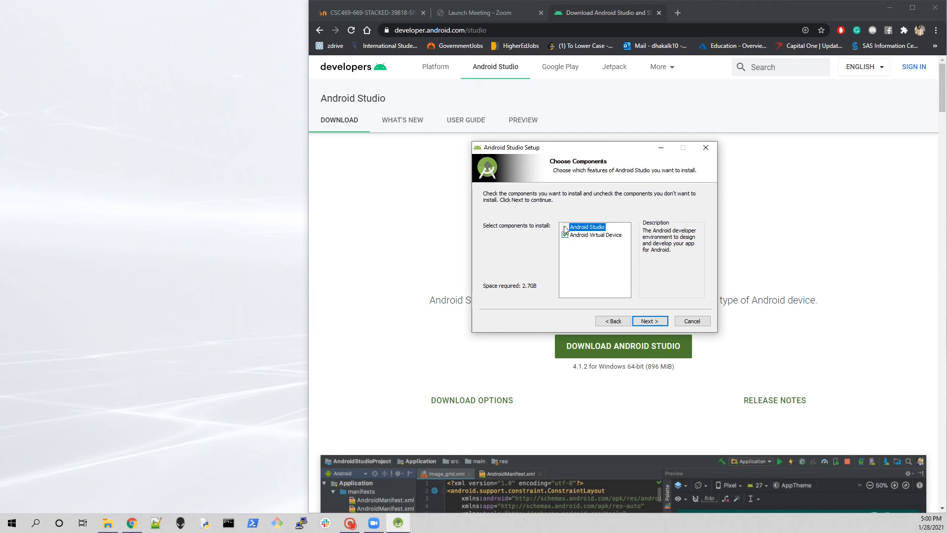
- Keep both Android Studio and Android Virtual Device selected as components to install and continue the setup
{"action": "mouse_move", "coordinate": [567, 239]}
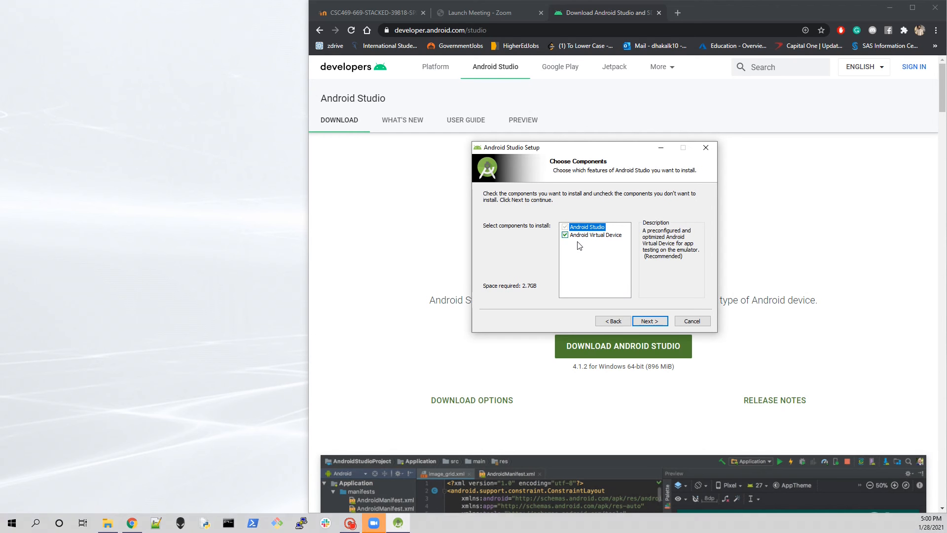
{"action": "mouse_move", "coordinate": [601, 240]}
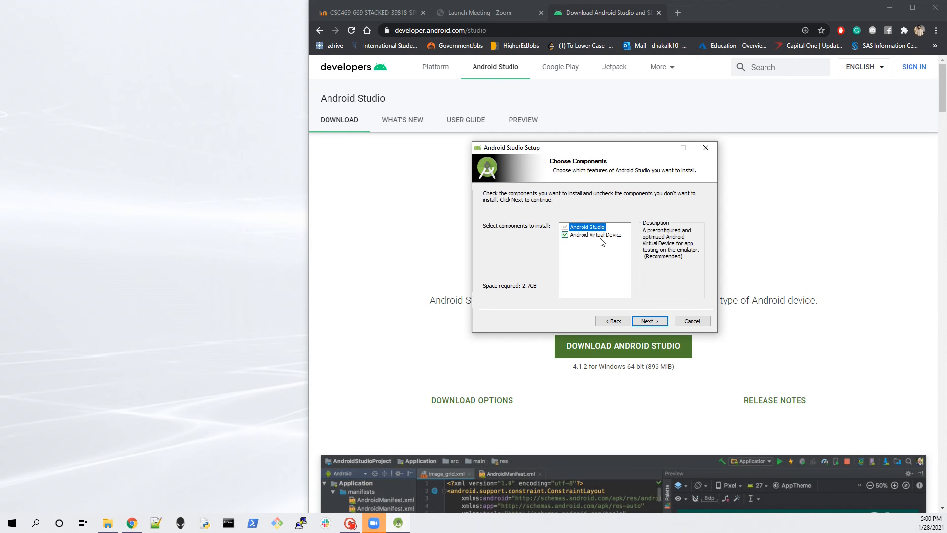
{"action": "left_click", "coordinate": [565, 235]}
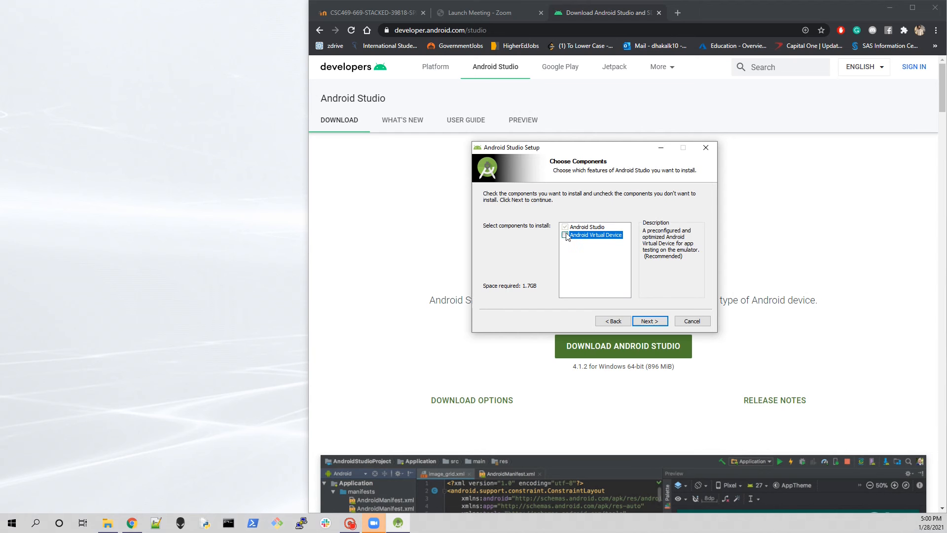
{"action": "left_click", "coordinate": [566, 227]}
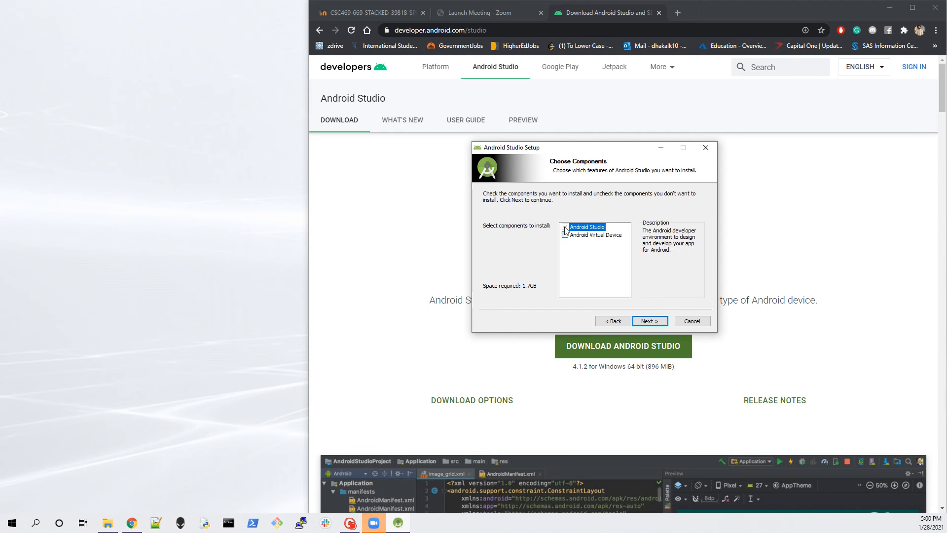
{"action": "left_click", "coordinate": [565, 235]}
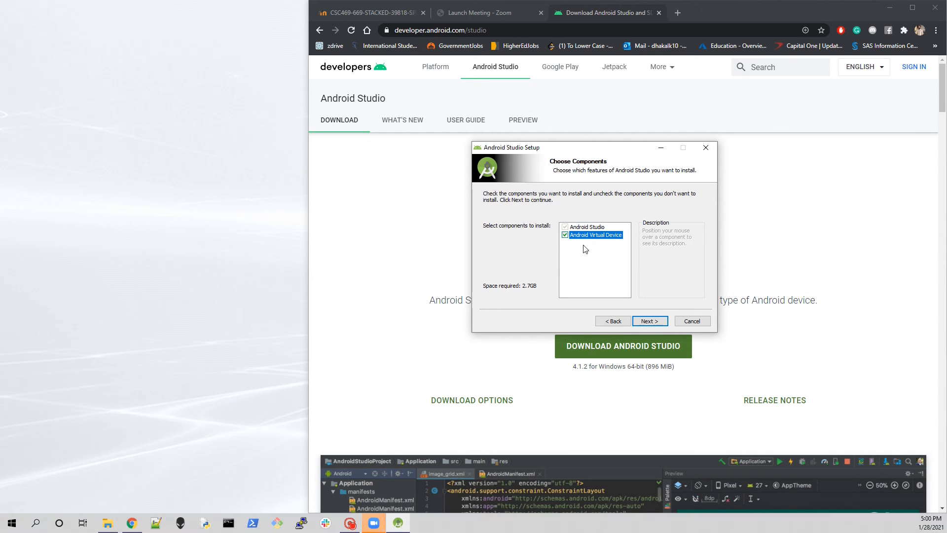
{"action": "left_click", "coordinate": [652, 322]}
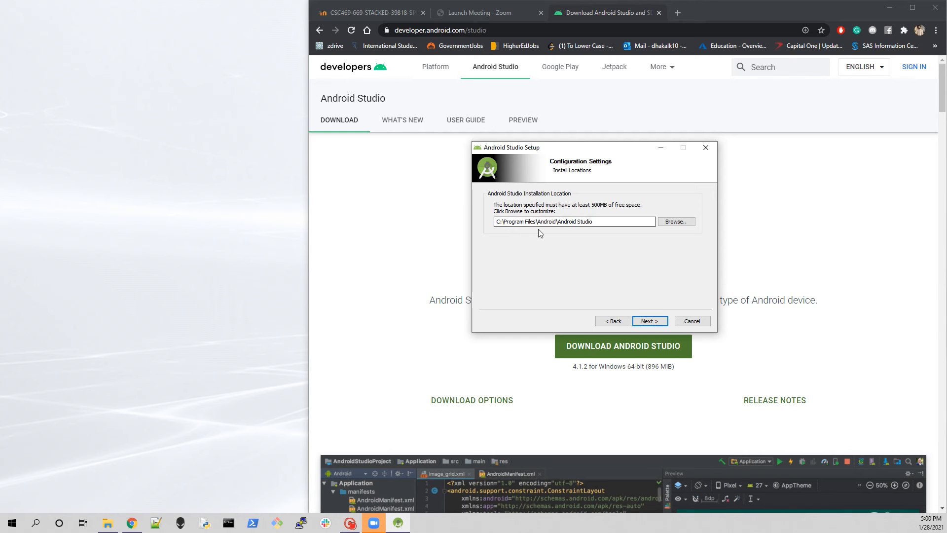
- Install to C:\Program Files\Android\Android Studio with the Android Studio Start Menu folder, and finish setup with Start Android Studio enabled
{"action": "left_click", "coordinate": [650, 322]}
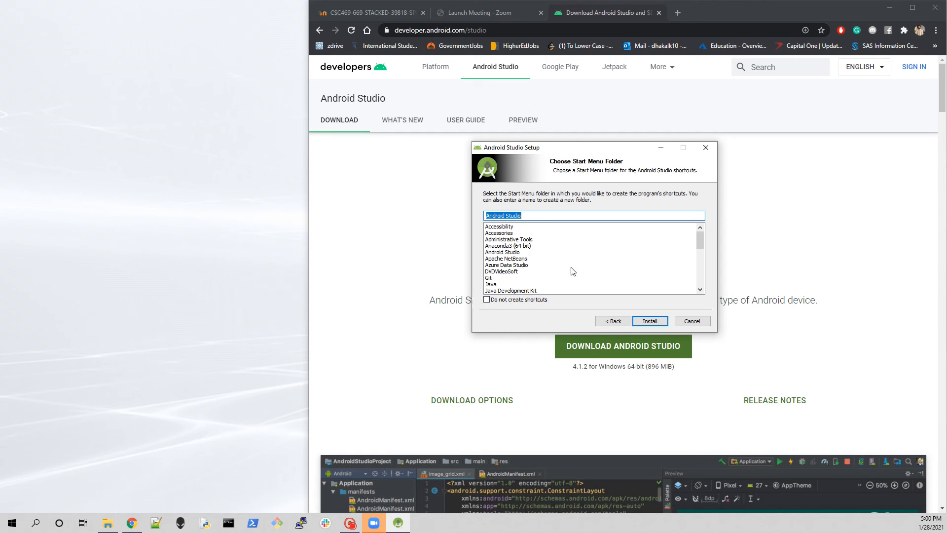
{"action": "left_click", "coordinate": [650, 321]}
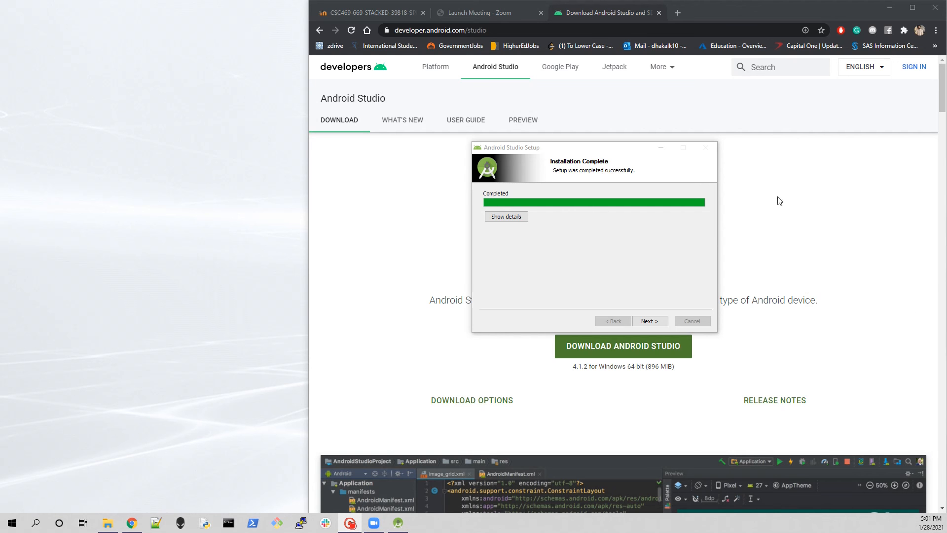
{"action": "left_click", "coordinate": [652, 322]}
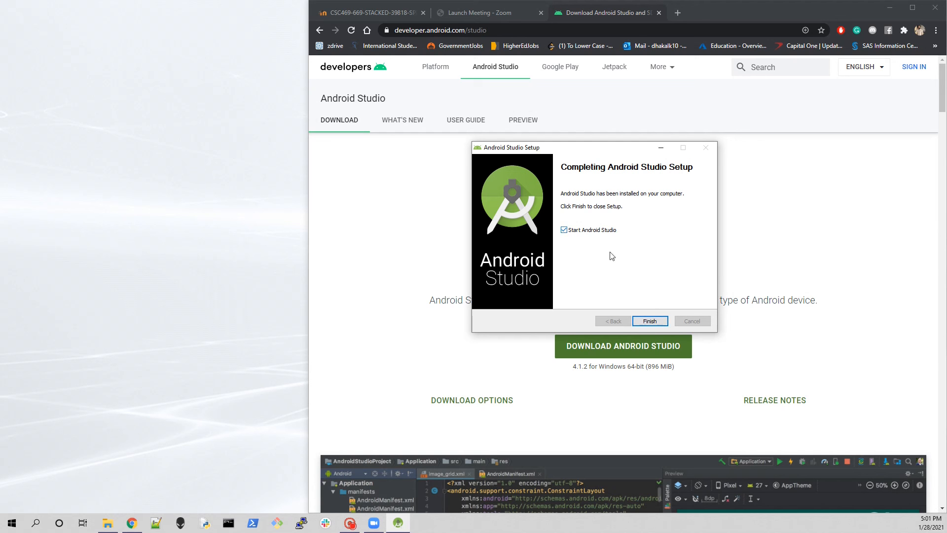
{"action": "left_click", "coordinate": [650, 321]}
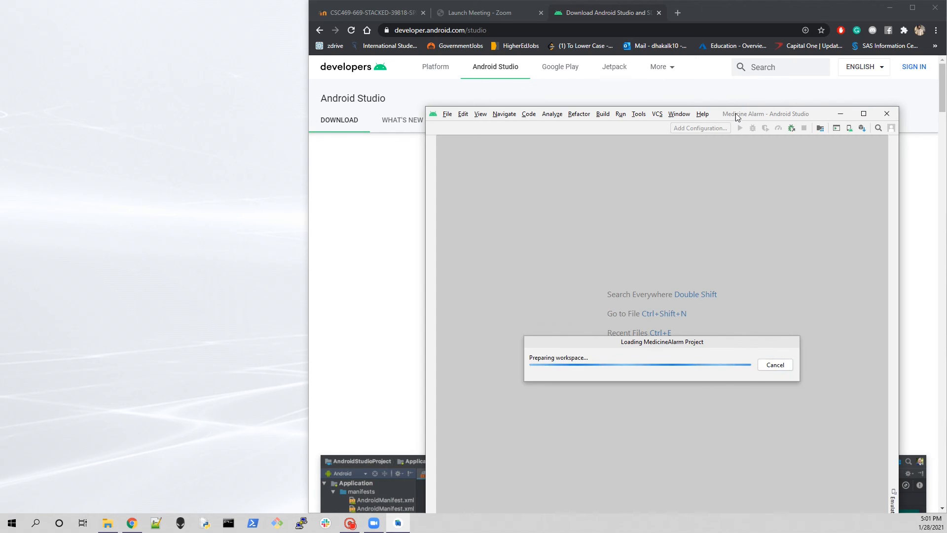
- Reposition the Android Studio window so the download page stays partly visible, and hide the terminal
{"action": "left_click_drag", "start_coordinate": [736, 113], "coordinate": [657, 56]}
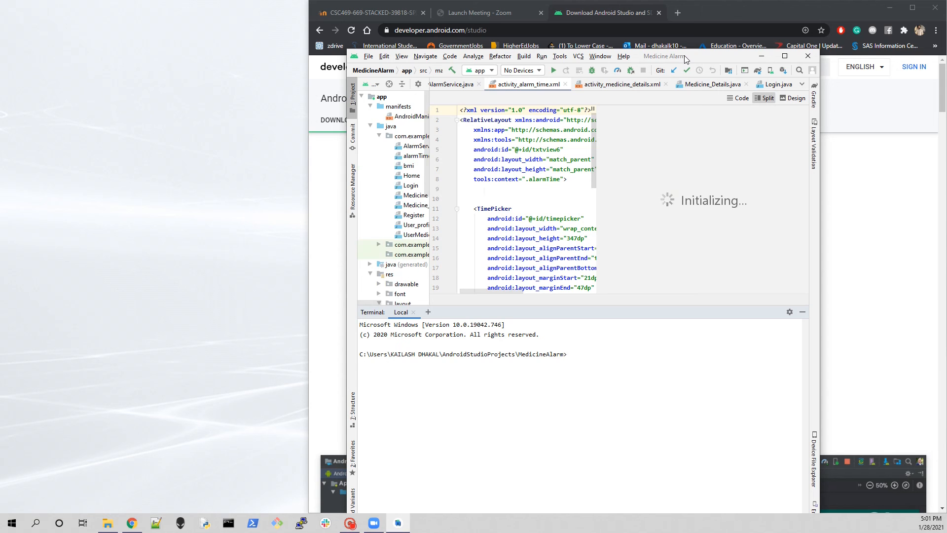
{"action": "left_click", "coordinate": [806, 312]}
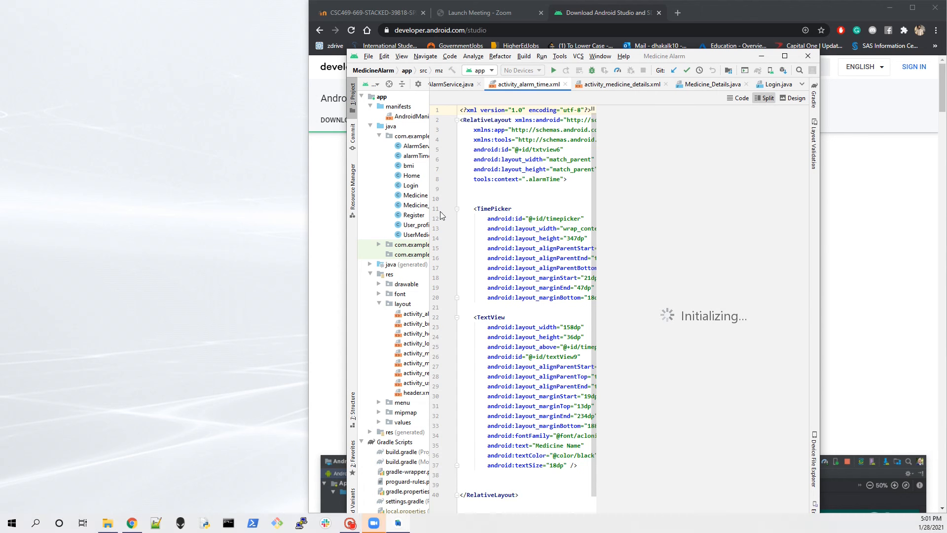
{"action": "left_click_drag", "start_coordinate": [709, 60], "coordinate": [444, 48]}
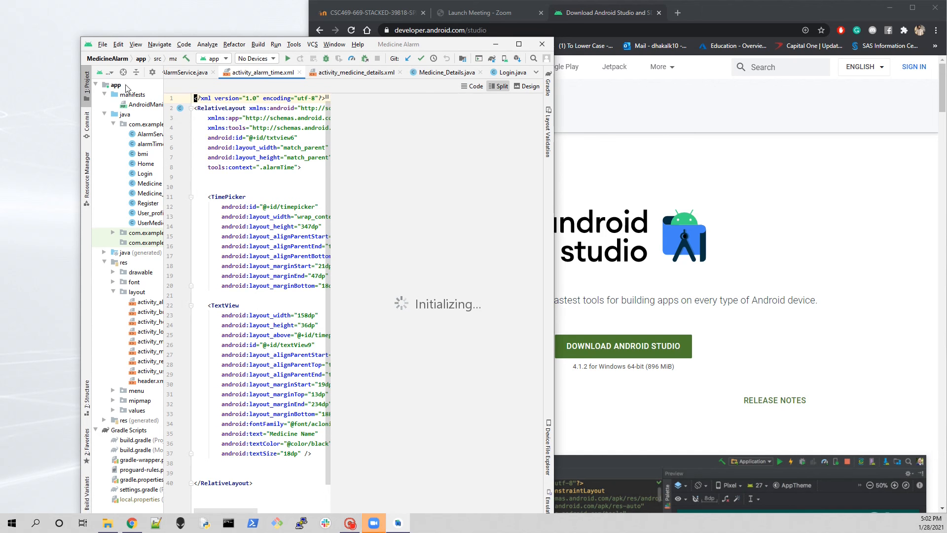
- Widen the project tree to fit the full file names and display activity_alarm_time.xml as code only
{"action": "left_click", "coordinate": [102, 45]}
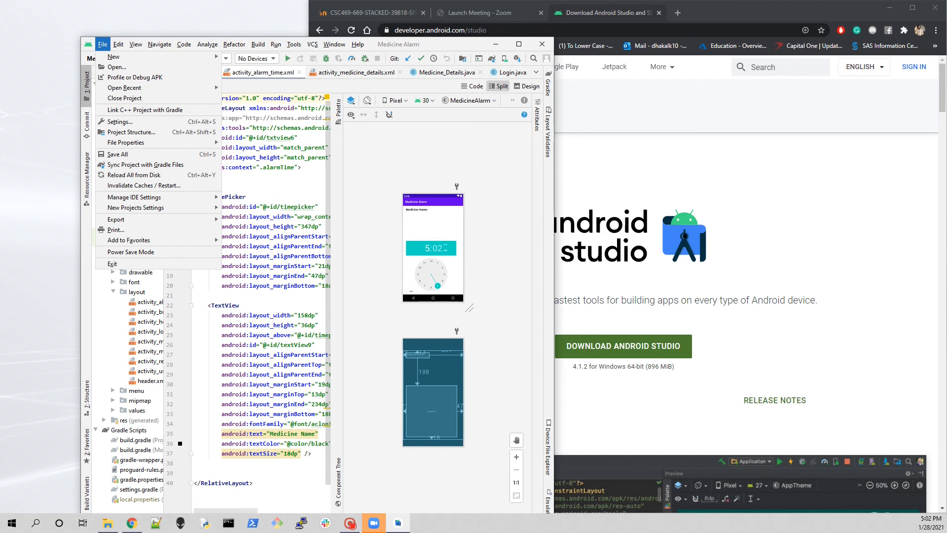
{"action": "left_click", "coordinate": [409, 163]}
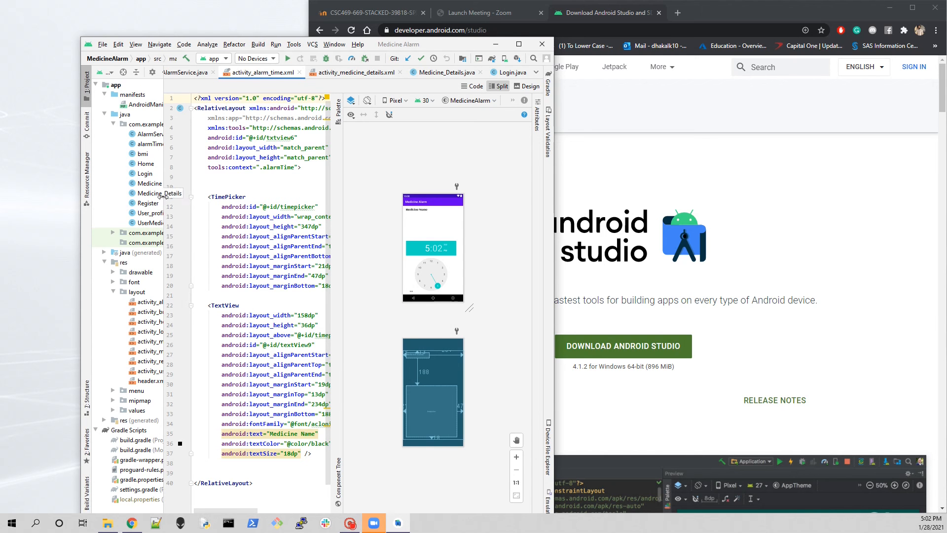
{"action": "left_click_drag", "start_coordinate": [164, 196], "coordinate": [232, 183]}
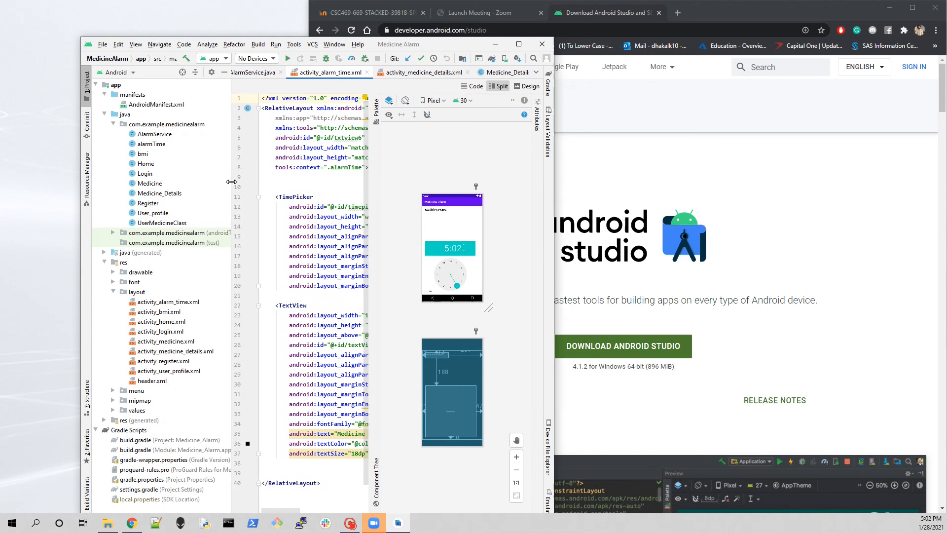
{"action": "left_click", "coordinate": [474, 87]}
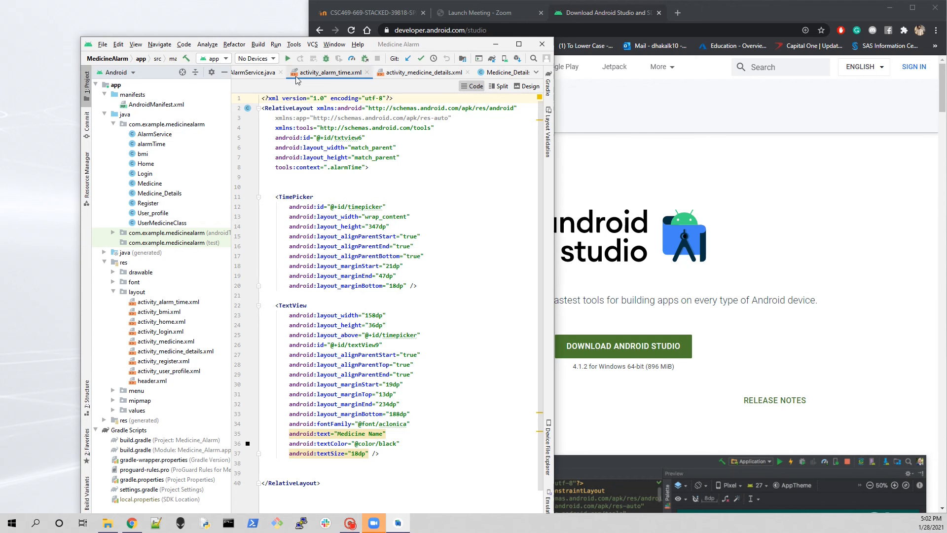
{"action": "left_click", "coordinate": [103, 45]}
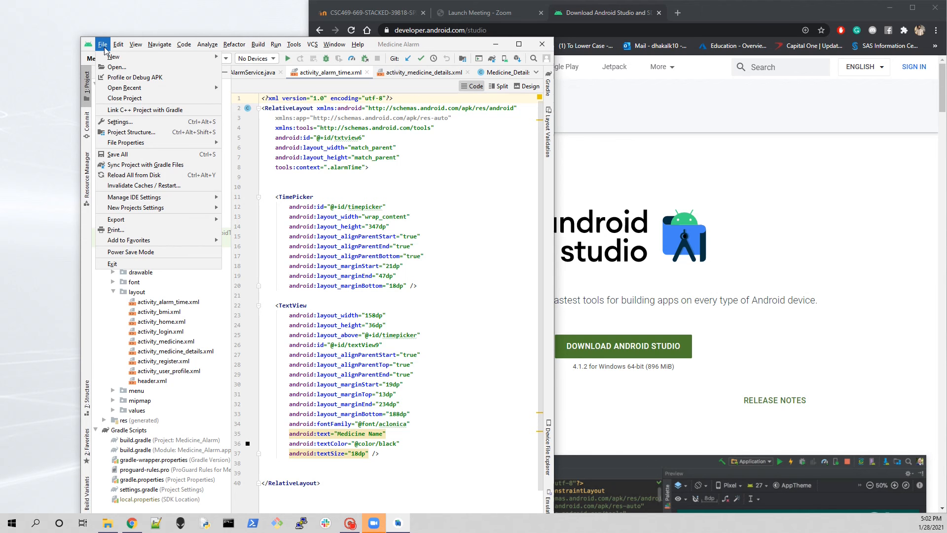
{"action": "left_click", "coordinate": [104, 45]}
{"action": "left_click", "coordinate": [159, 45]}
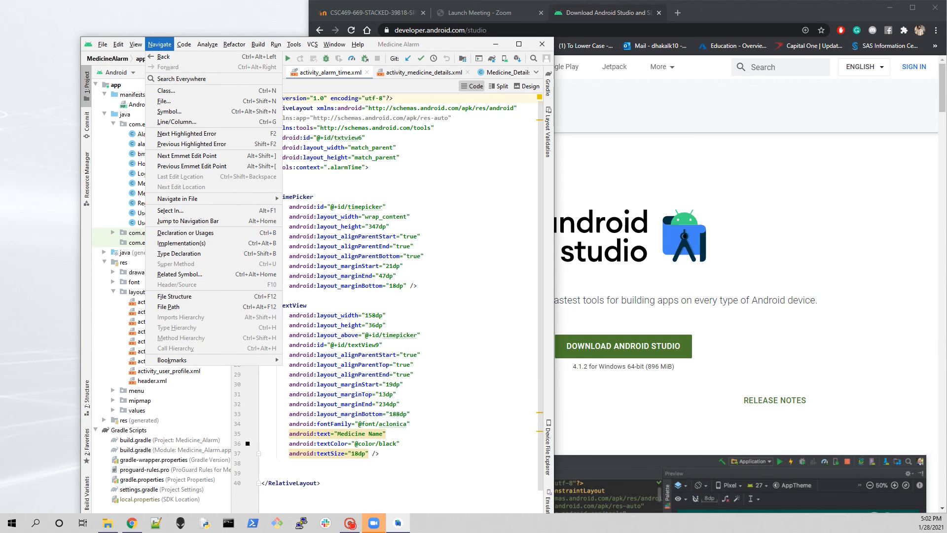
{"action": "left_click", "coordinate": [103, 46]}
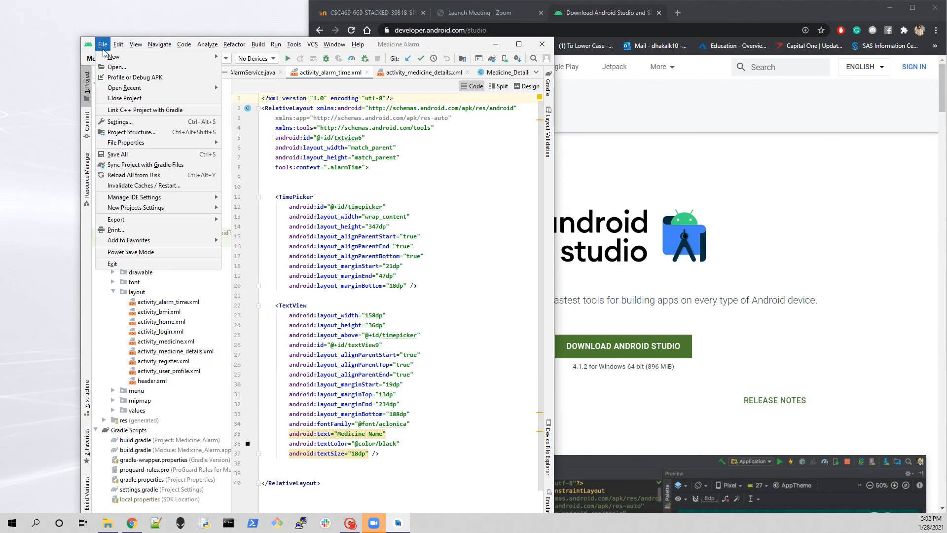
{"action": "left_click", "coordinate": [103, 45]}
- Start a new project and move the Create New Project dialog higher over the code editor
{"action": "left_click", "coordinate": [102, 44]}
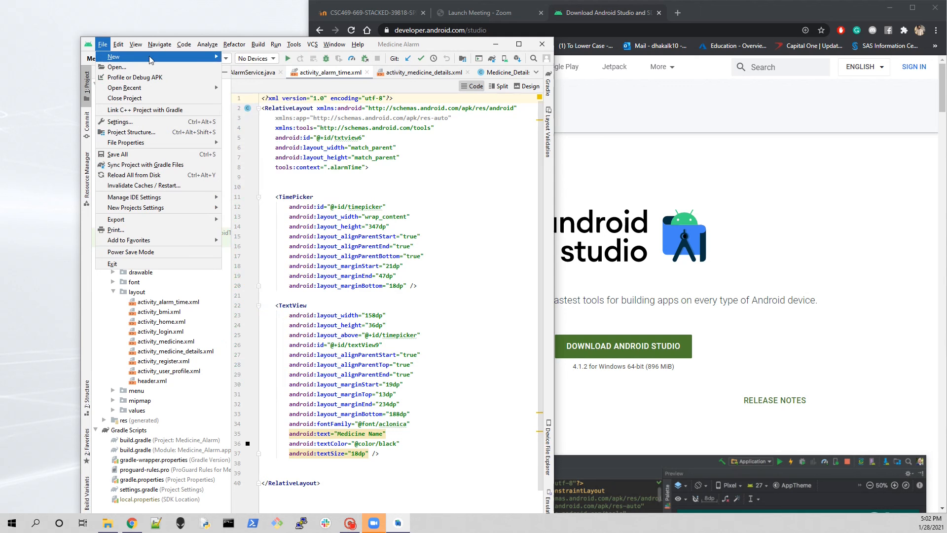
{"action": "mouse_move", "coordinate": [150, 58]}
{"action": "left_click", "coordinate": [250, 57]}
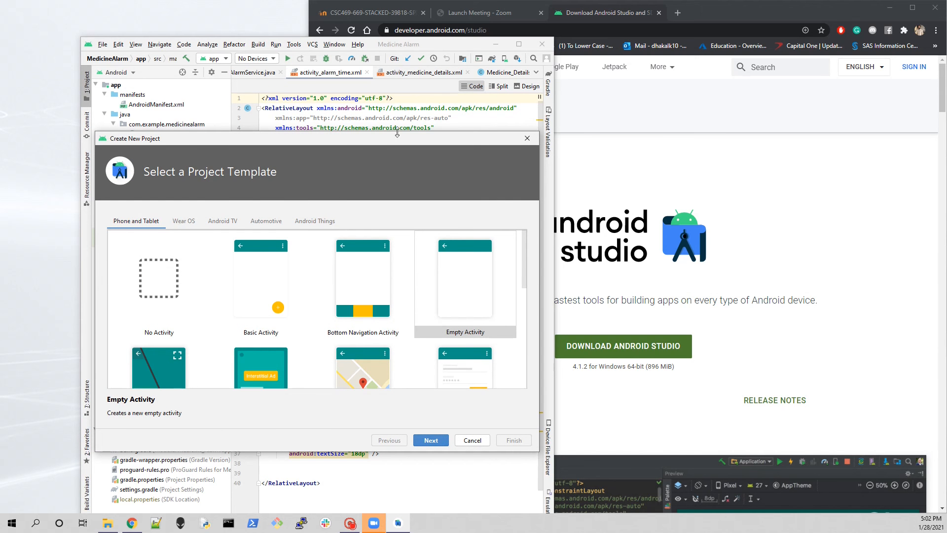
{"action": "left_click_drag", "start_coordinate": [369, 141], "coordinate": [392, 79]}
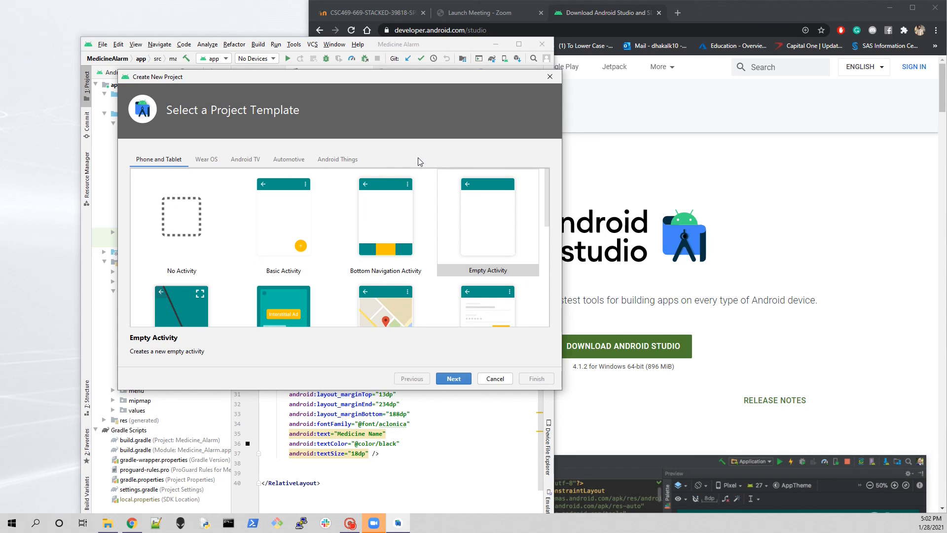